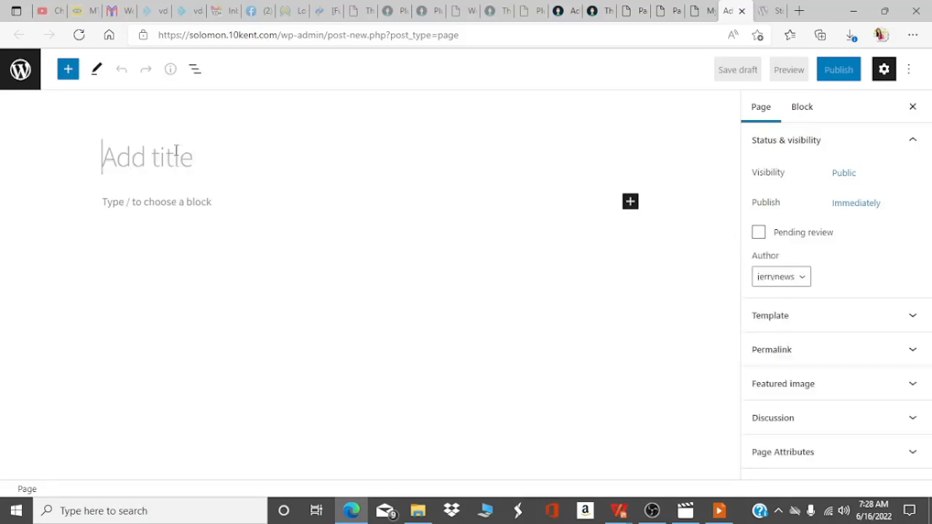
Title the page "Home" and add a heading block below it reading "lkjefiuabjriojgijktrkg".
{"action": "type", "text": "Home"}
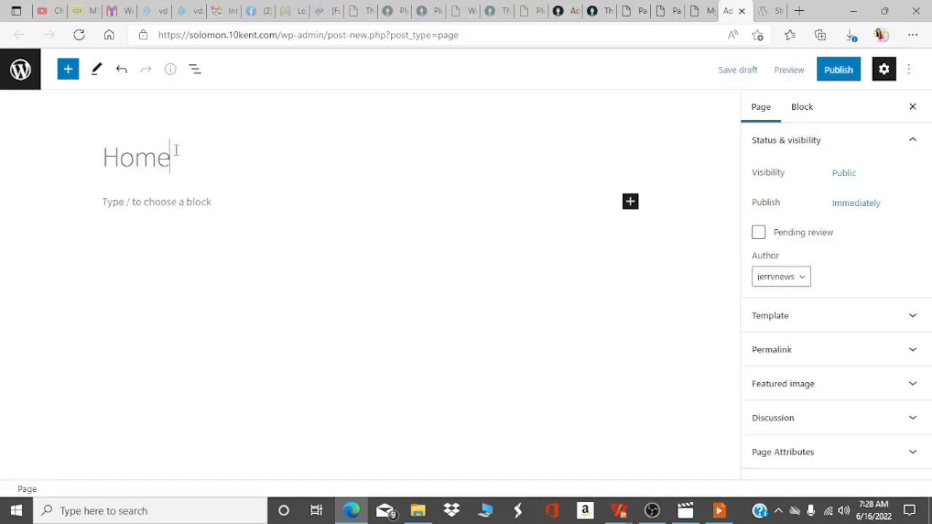
{"action": "left_click", "coordinate": [201, 202]}
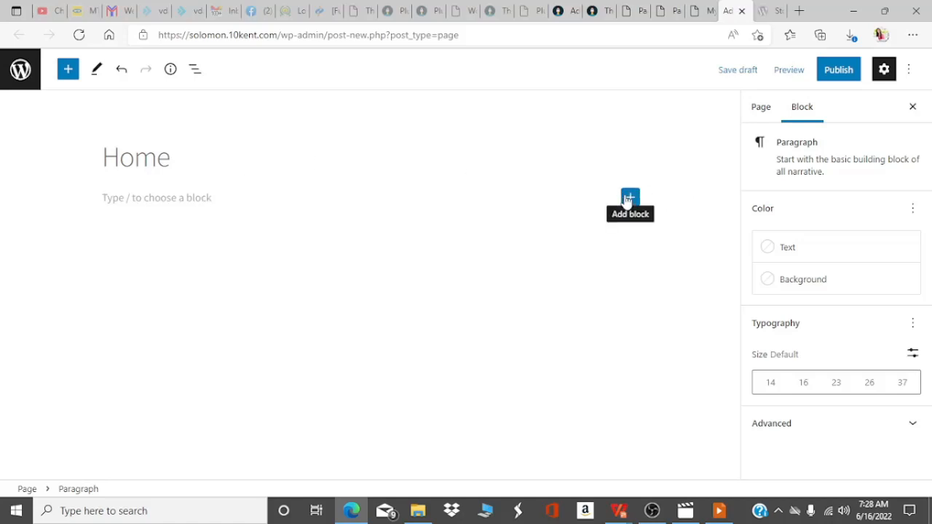
{"action": "left_click", "coordinate": [629, 198]}
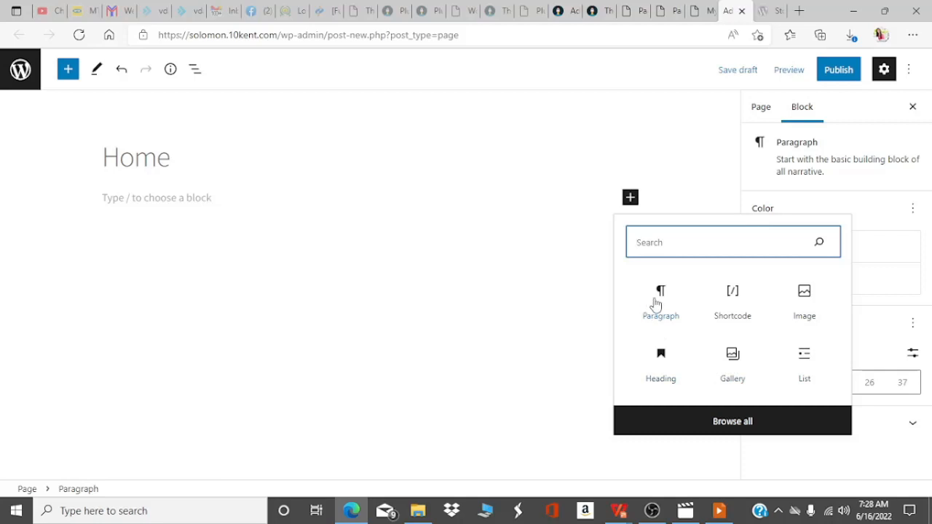
{"action": "left_click", "coordinate": [661, 368]}
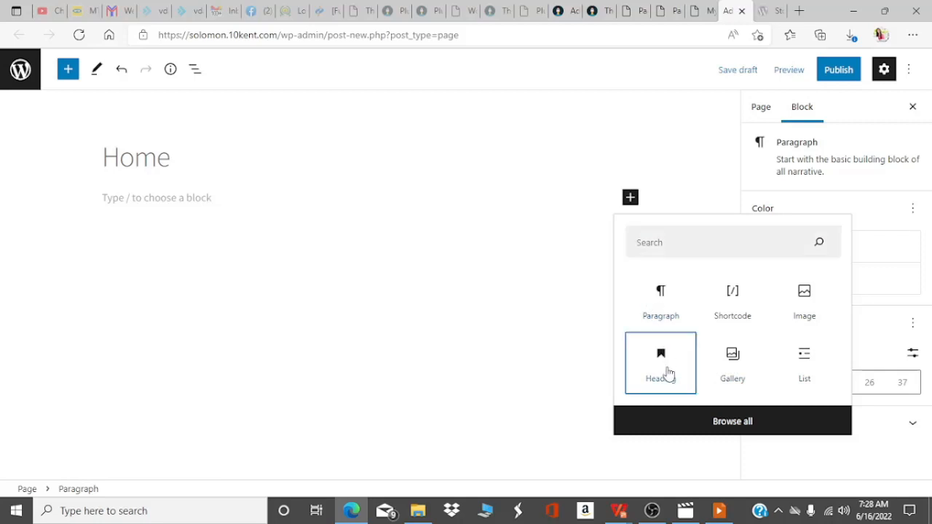
{"action": "type", "text": "lkjefiuabjriojgijktrkg"}
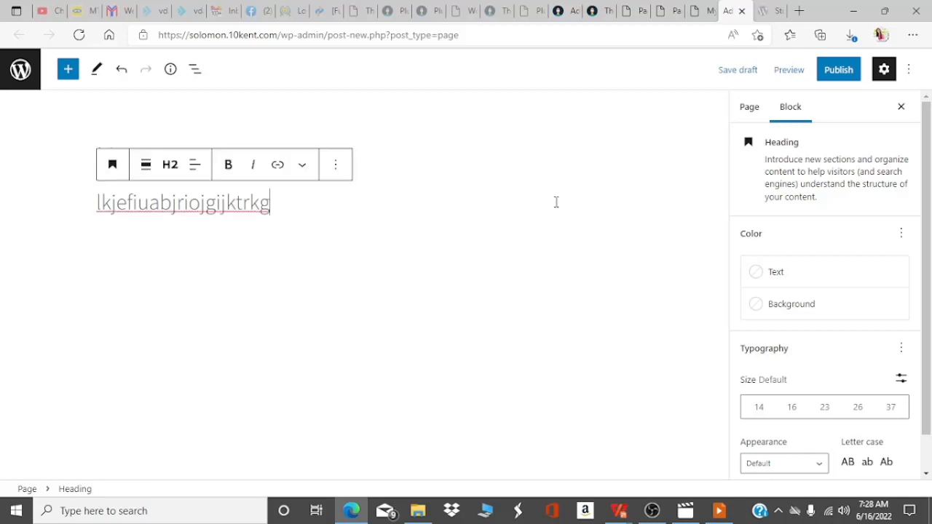
{"action": "left_click", "coordinate": [528, 284]}
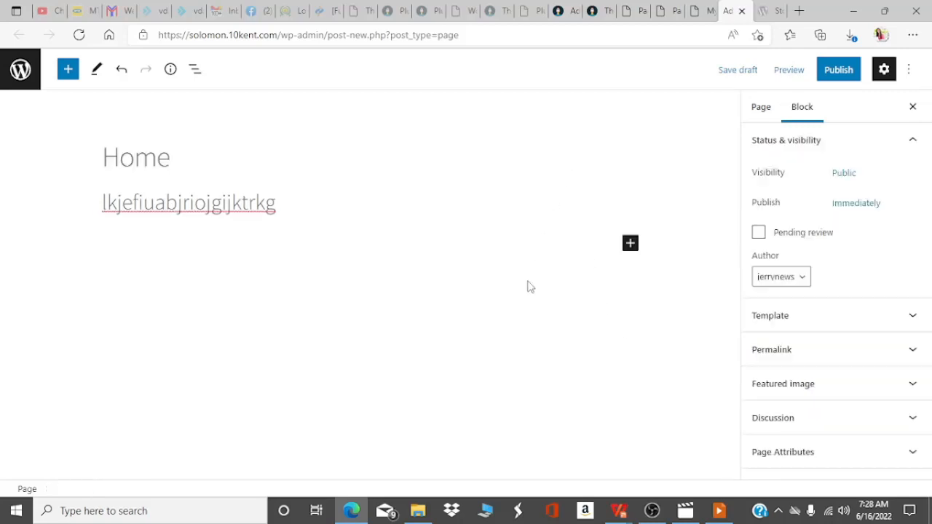
Add an image block below the heading using cropped-R-47-3.png from the media library.
{"action": "left_click", "coordinate": [630, 244]}
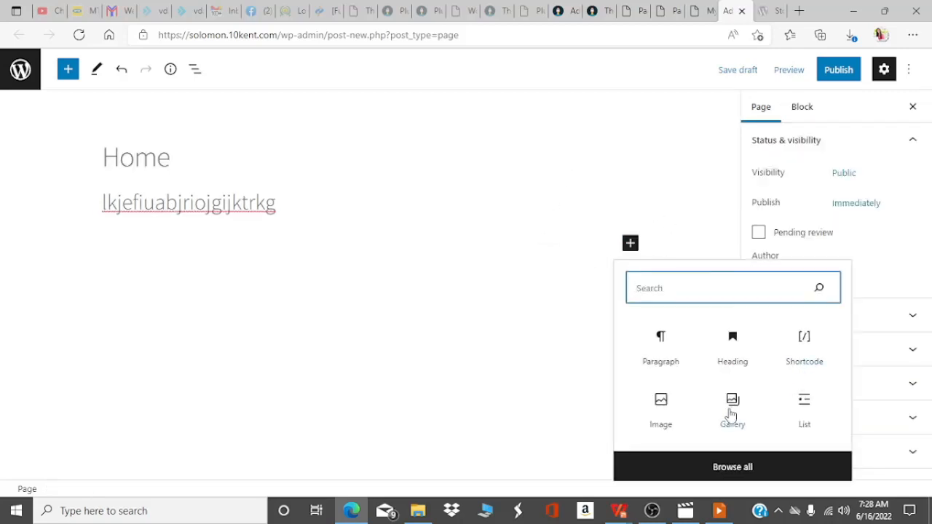
{"action": "left_click", "coordinate": [660, 412]}
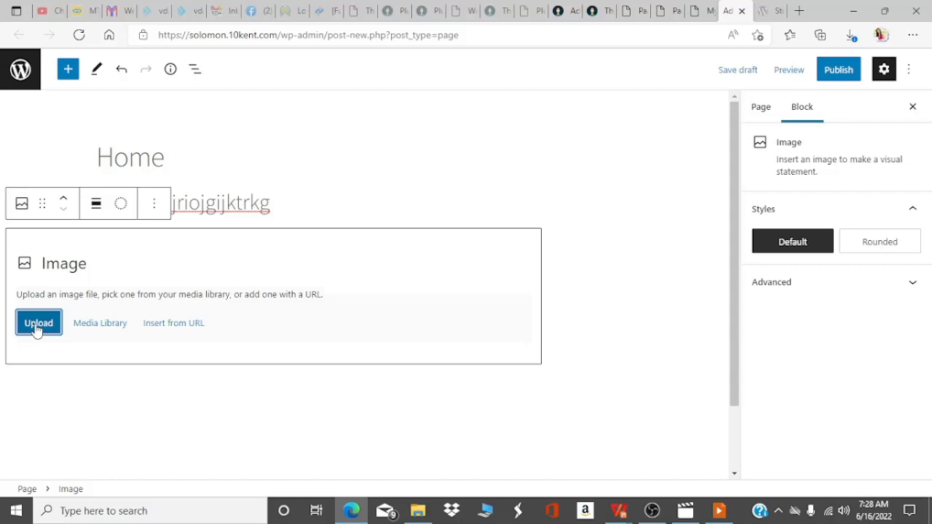
{"action": "left_click", "coordinate": [123, 324]}
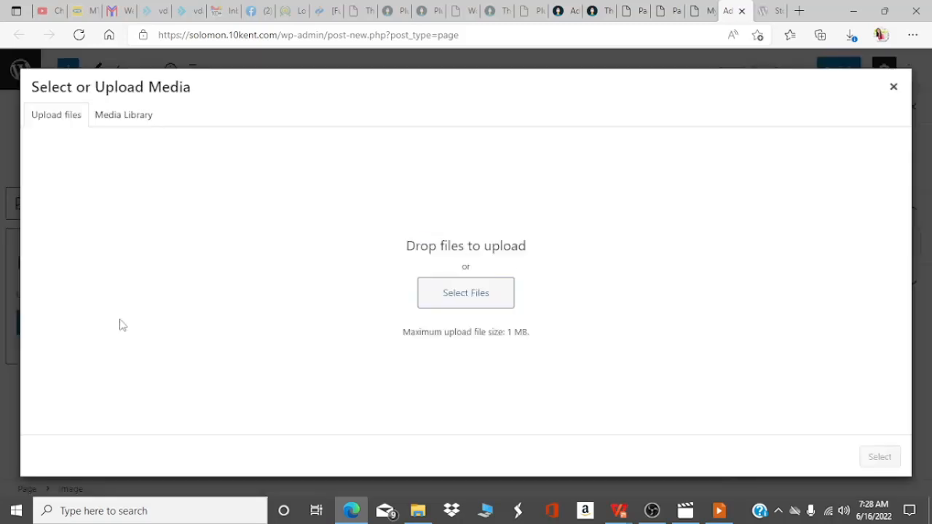
{"action": "left_click", "coordinate": [122, 116]}
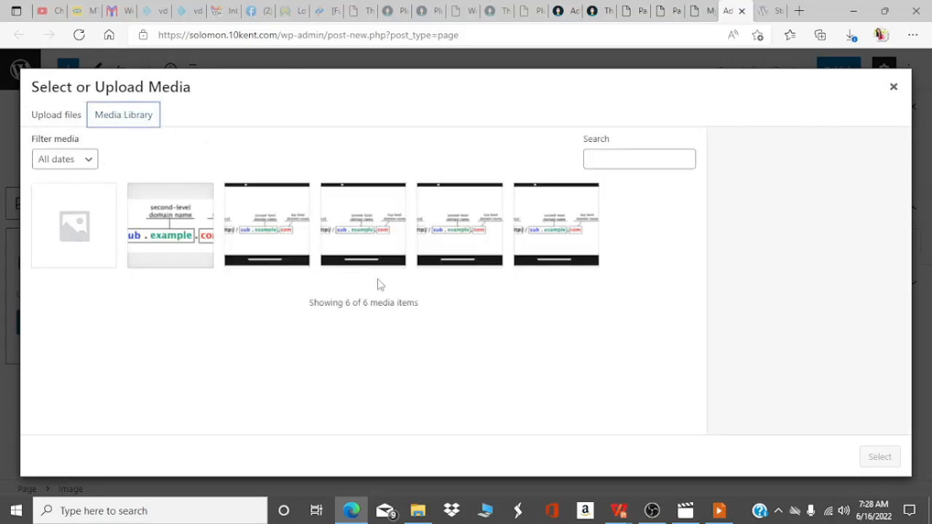
{"action": "left_click", "coordinate": [189, 233]}
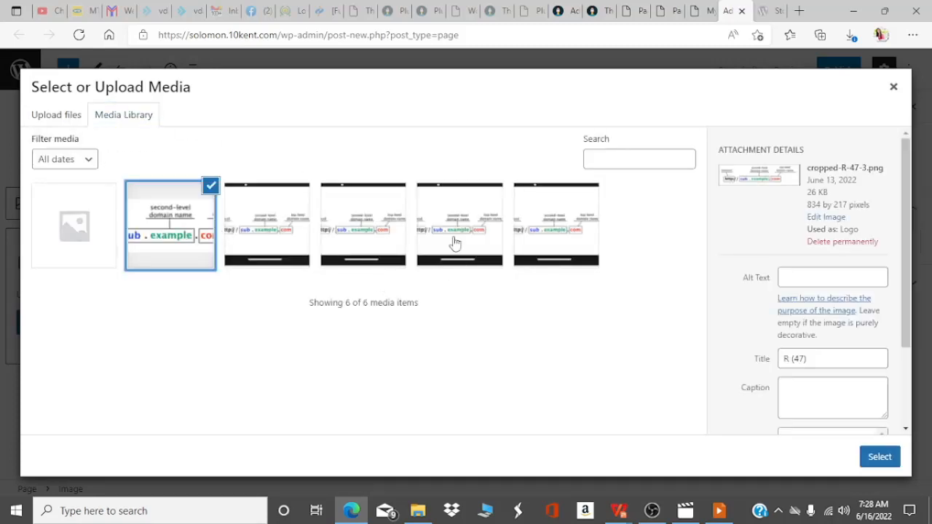
{"action": "left_click", "coordinate": [873, 458]}
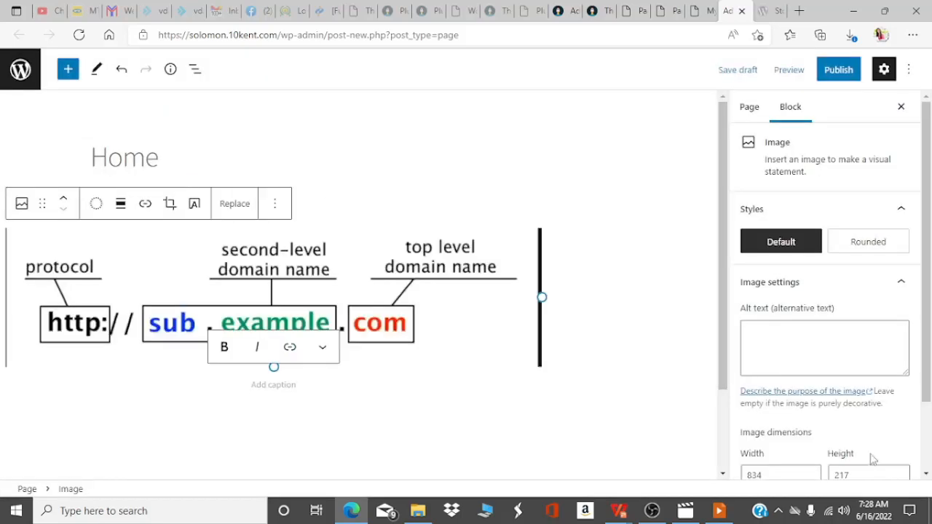
{"action": "left_click", "coordinate": [447, 425]}
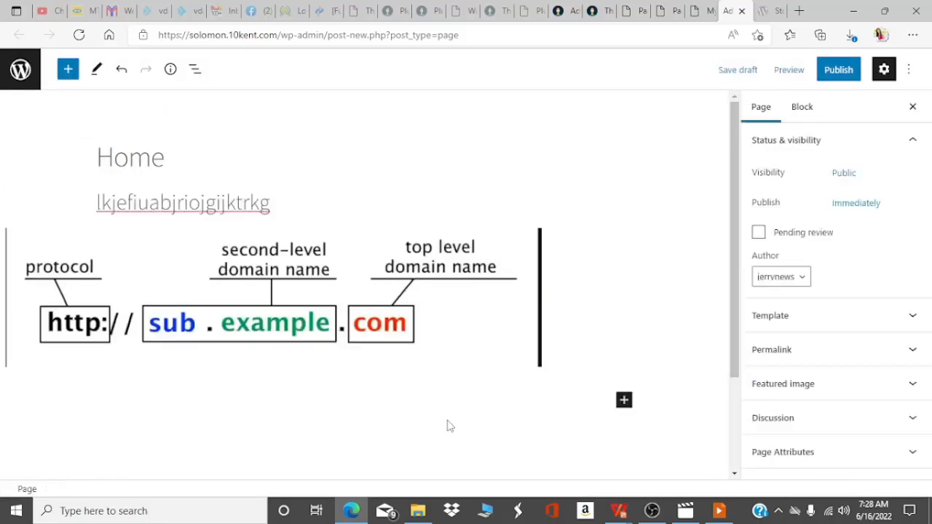
Browse all available blocks and add a Columns block below the image with the 25 / 50 / 25 layout.
{"action": "left_click", "coordinate": [624, 400]}
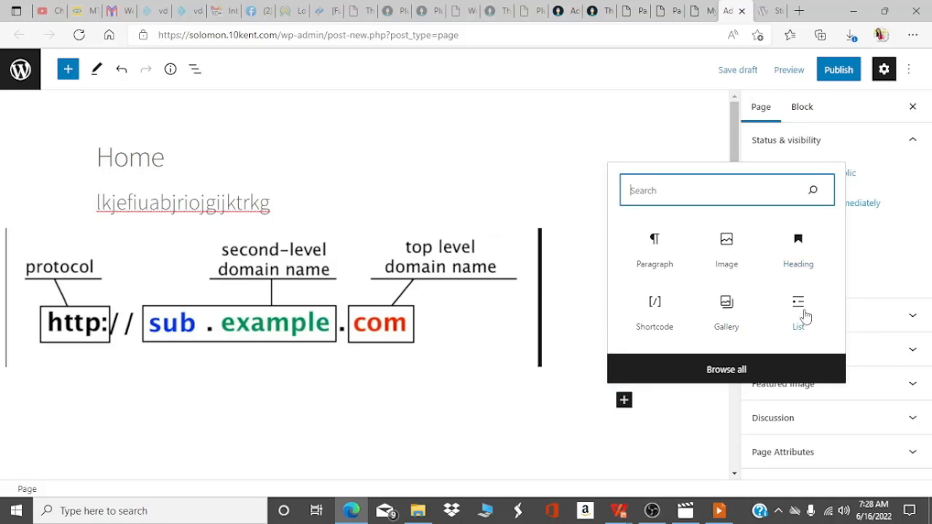
{"action": "left_click", "coordinate": [726, 371]}
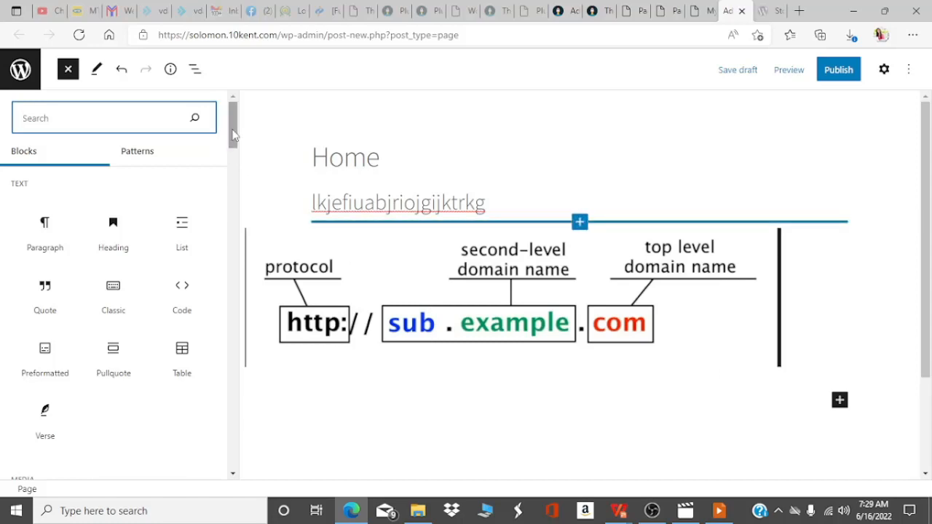
{"action": "scroll", "coordinate": [233, 134], "scroll_direction": "down", "scroll_amount": 2}
{"action": "mouse_move", "coordinate": [183, 240]}
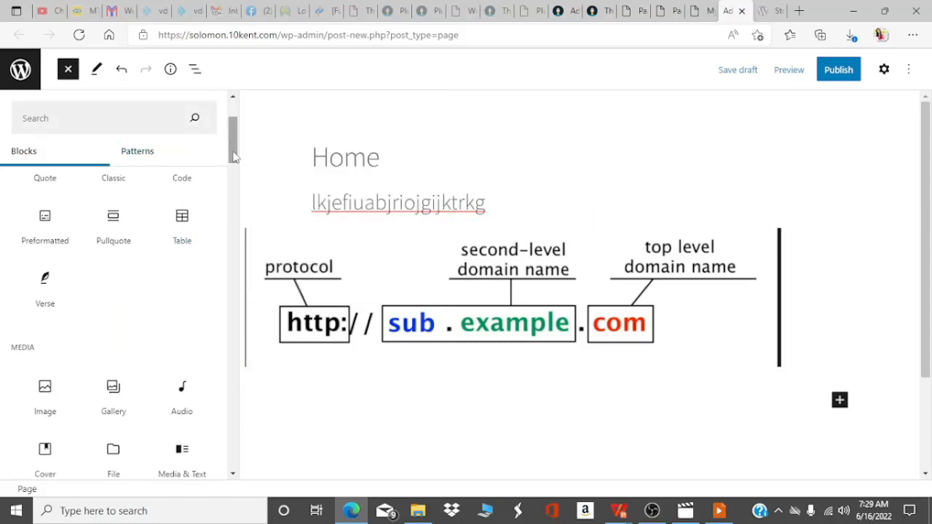
{"action": "scroll", "coordinate": [233, 159], "scroll_direction": "down", "scroll_amount": 1}
{"action": "left_click_drag", "start_coordinate": [233, 158], "coordinate": [234, 187]}
{"action": "mouse_move", "coordinate": [170, 233]}
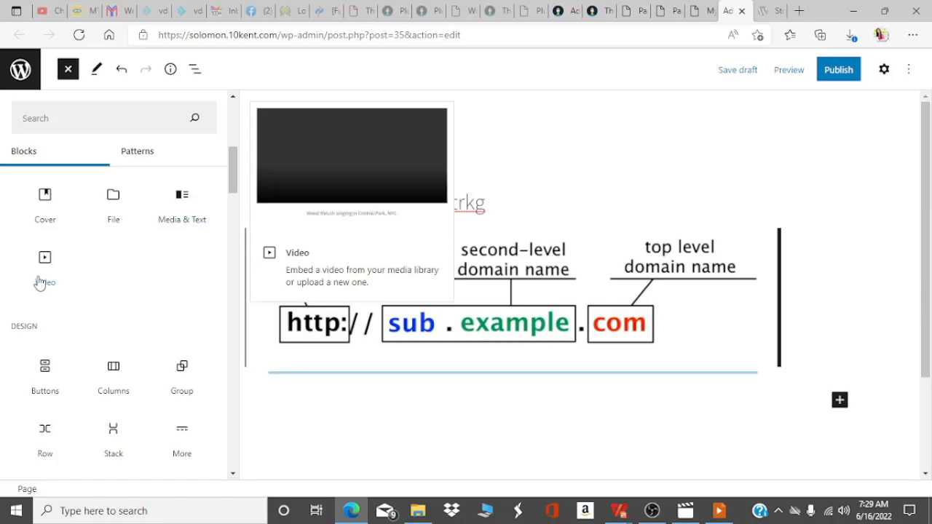
{"action": "mouse_move", "coordinate": [116, 377]}
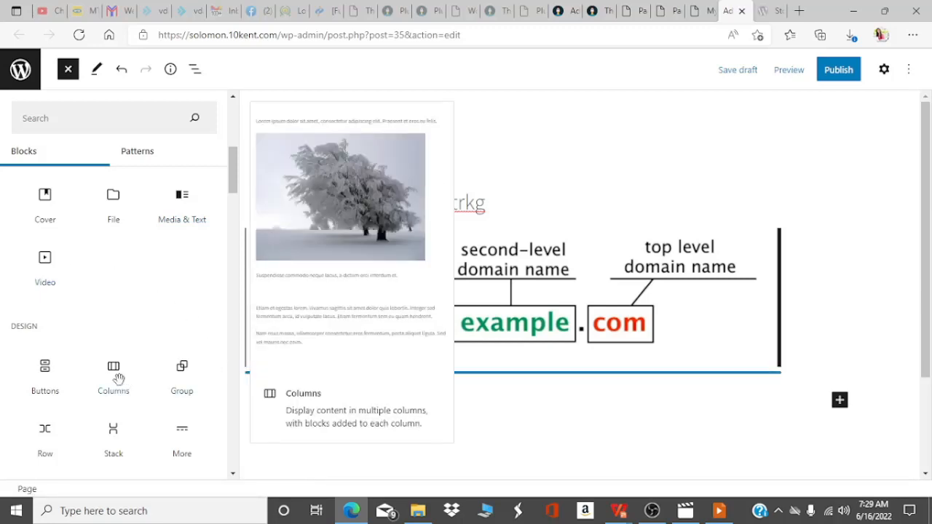
{"action": "left_click", "coordinate": [114, 375]}
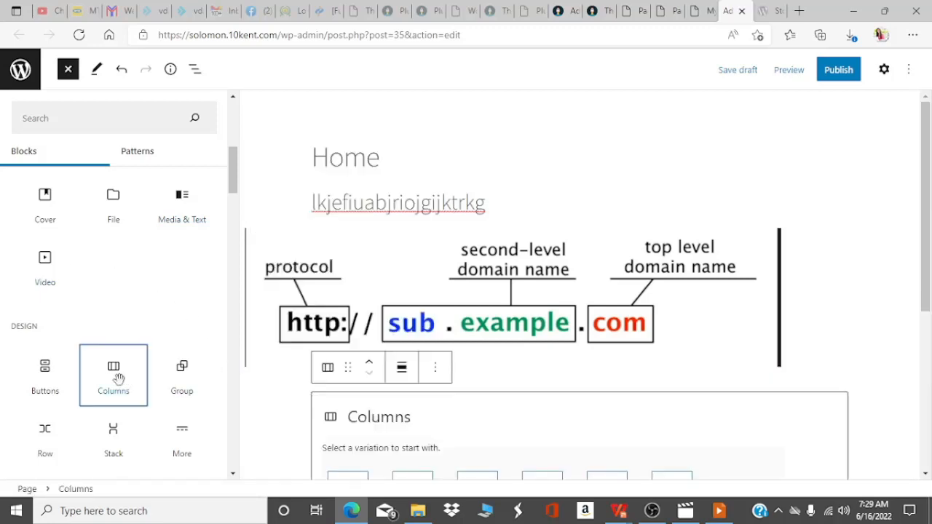
{"action": "left_click_drag", "start_coordinate": [926, 246], "coordinate": [930, 402]}
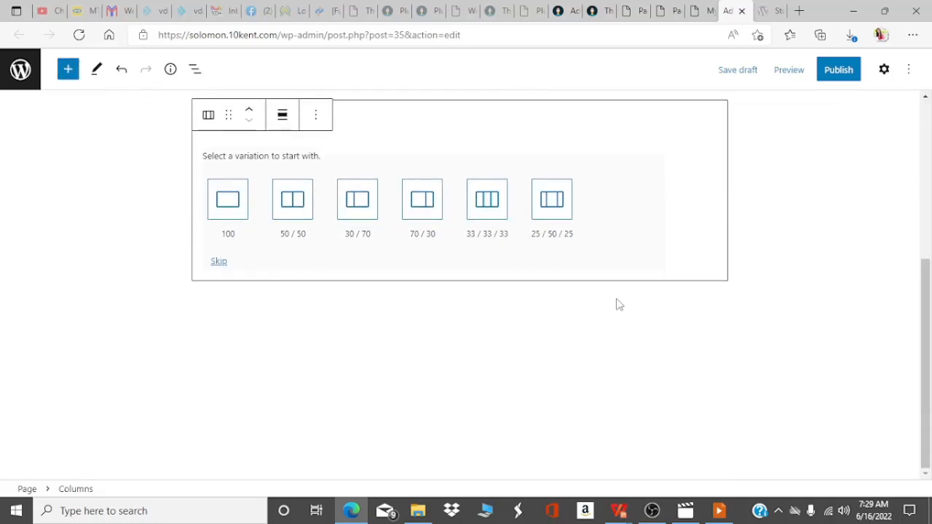
{"action": "left_click", "coordinate": [552, 210]}
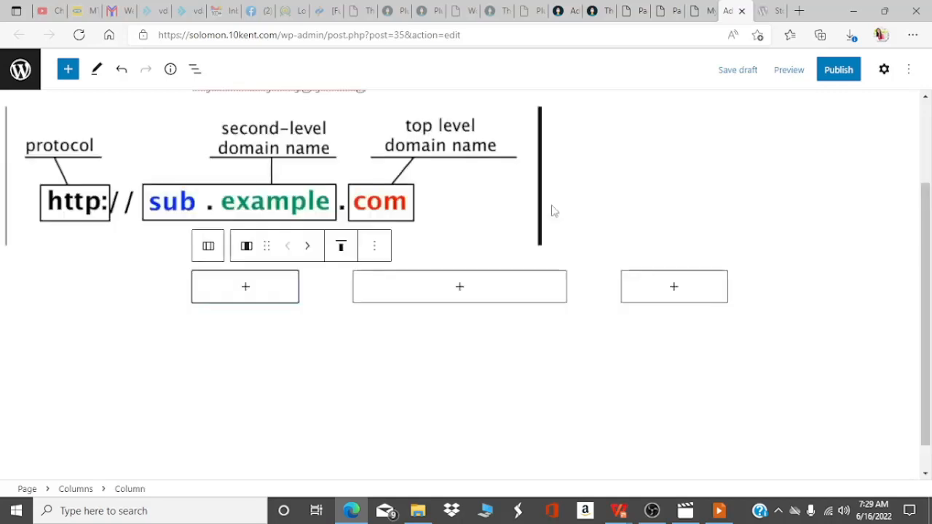
Insert the laptop image R-47-3.png from the media library into the middle column.
{"action": "left_click", "coordinate": [460, 287]}
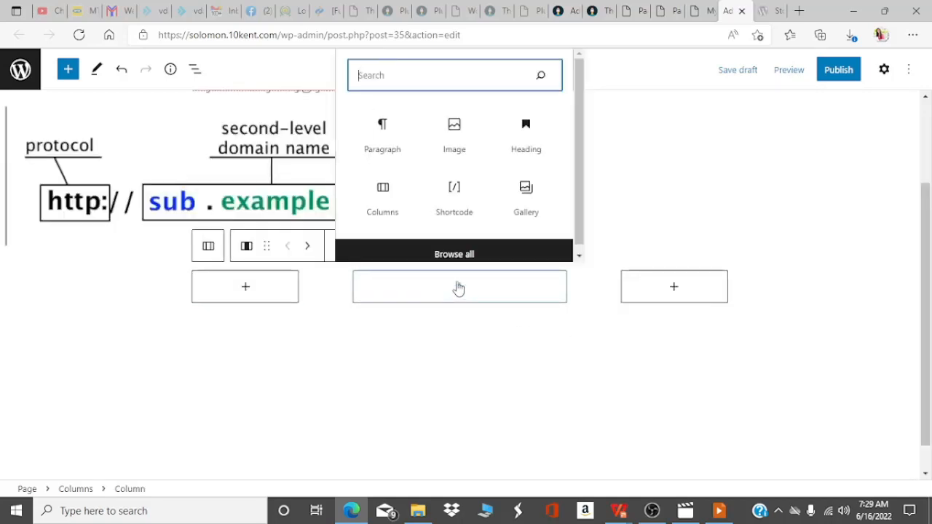
{"action": "left_click", "coordinate": [464, 135]}
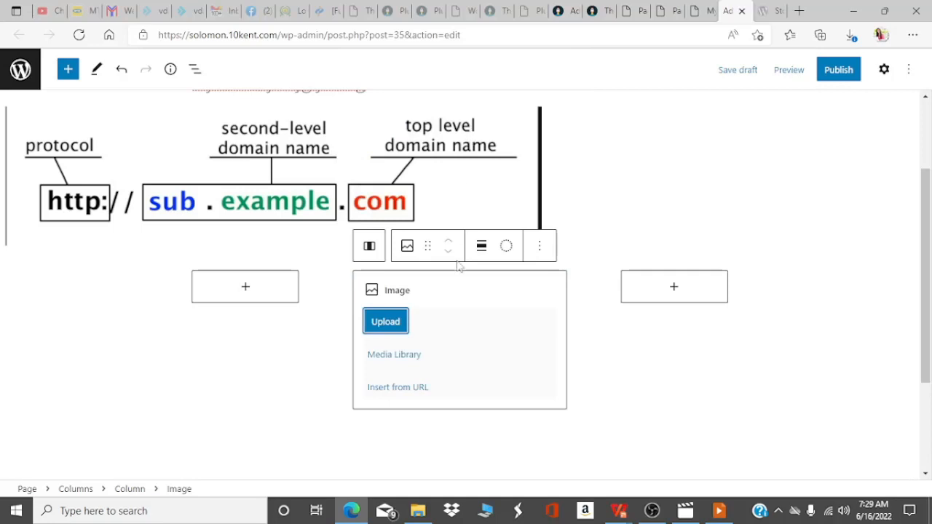
{"action": "left_click", "coordinate": [393, 355]}
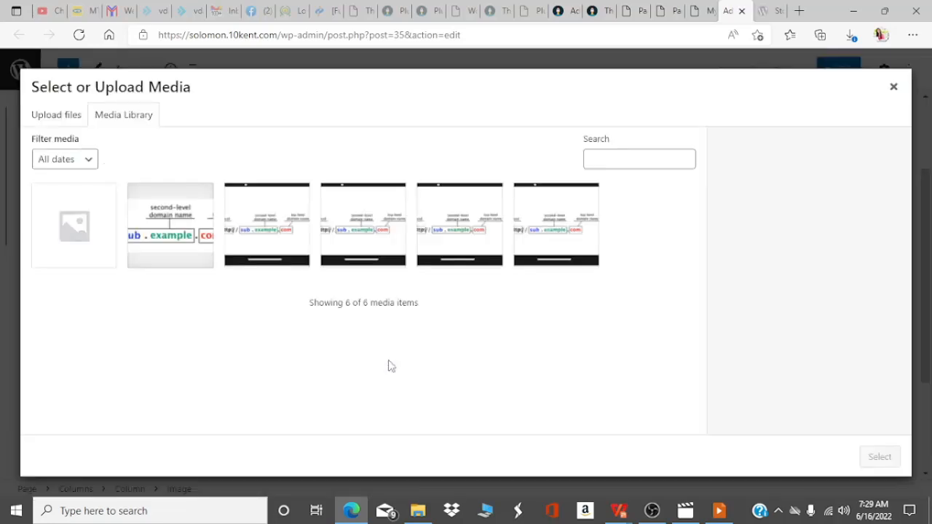
{"action": "left_click", "coordinate": [289, 239]}
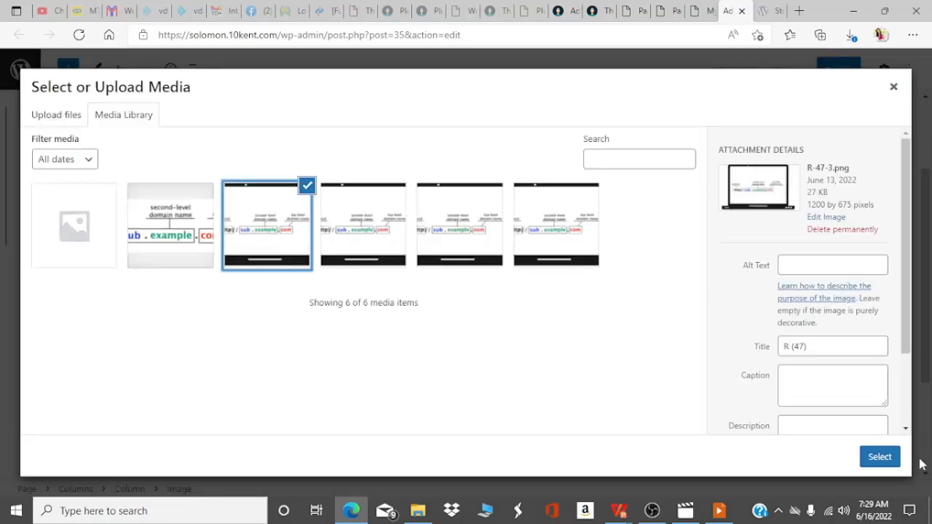
{"action": "left_click", "coordinate": [879, 457]}
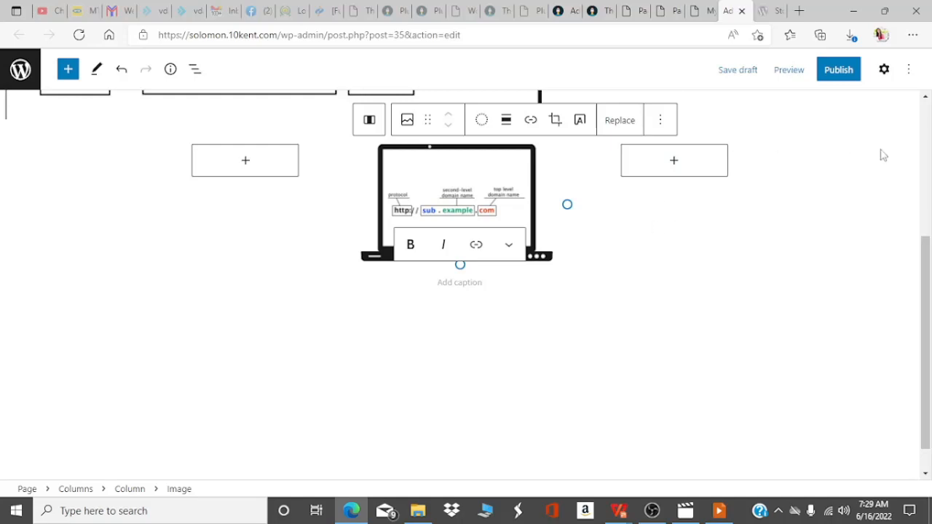
Examine the column image's block settings, the page's template choices and its permalink settings.
{"action": "left_click", "coordinate": [884, 70]}
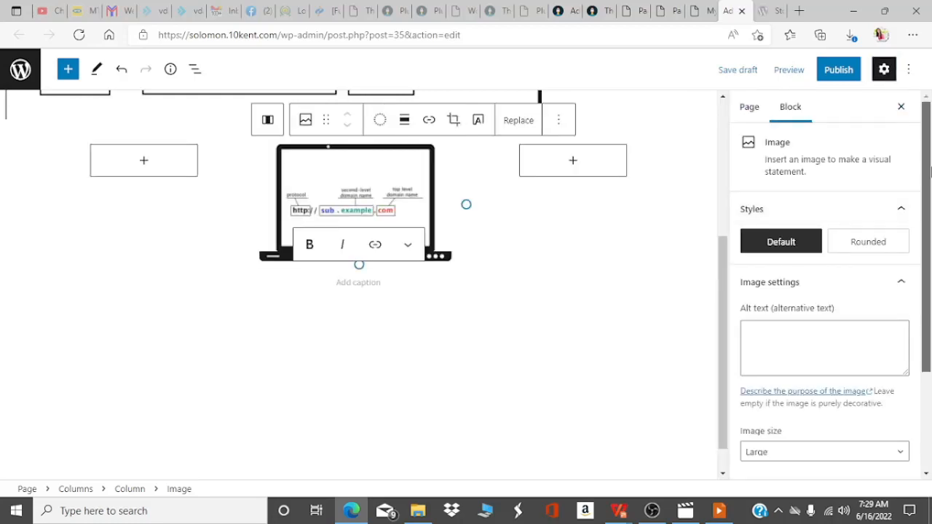
{"action": "scroll", "coordinate": [924, 232], "scroll_direction": "down", "scroll_amount": 3}
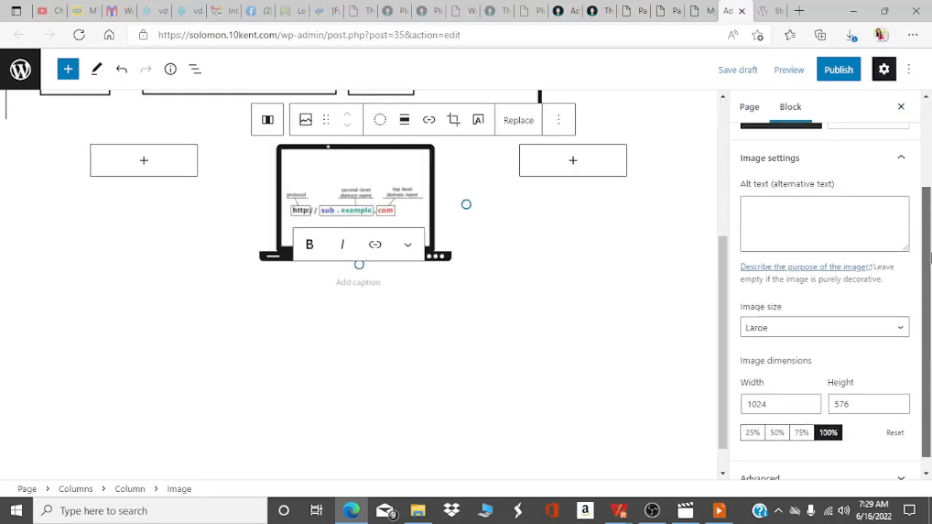
{"action": "left_click_drag", "start_coordinate": [930, 255], "coordinate": [930, 271]}
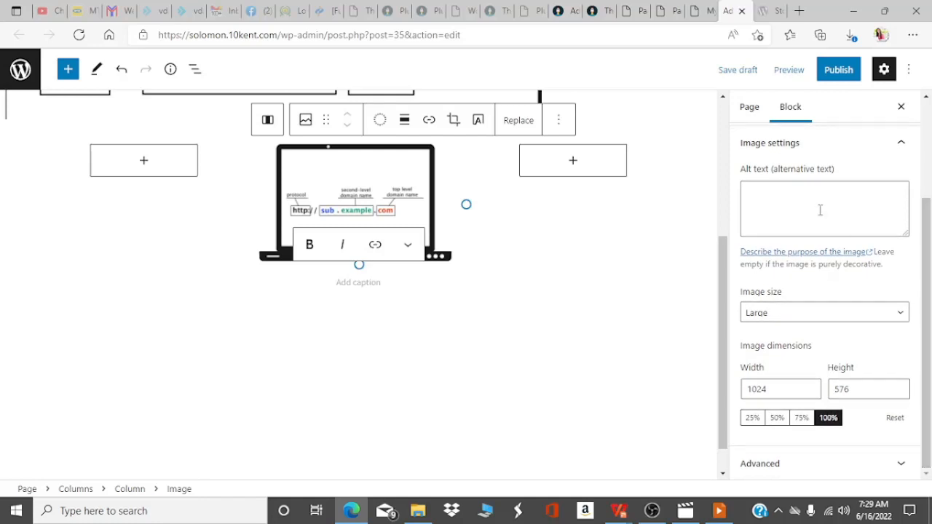
{"action": "left_click", "coordinate": [746, 113]}
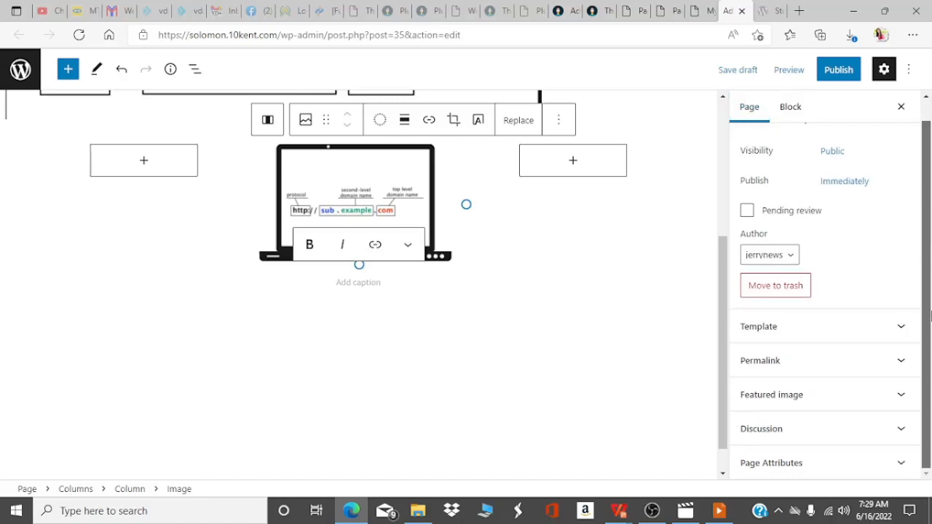
{"action": "left_click", "coordinate": [899, 328]}
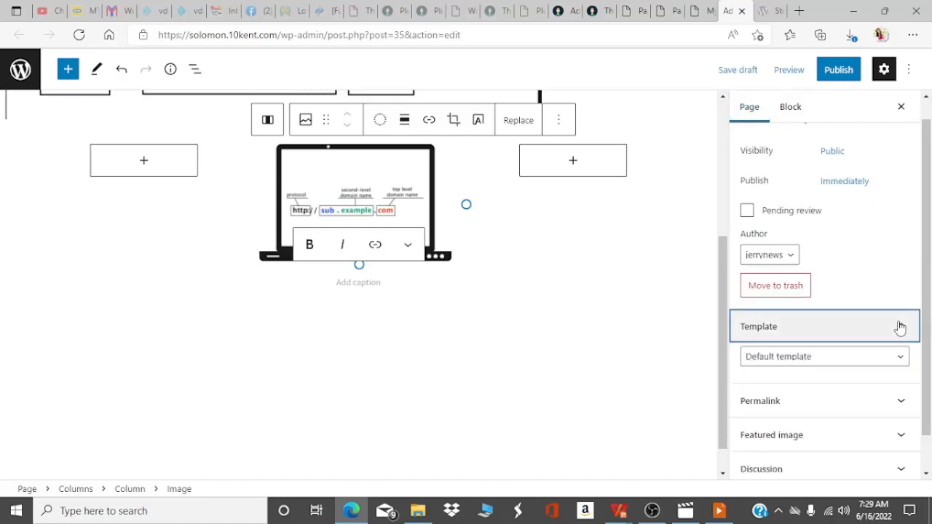
{"action": "left_click", "coordinate": [894, 356]}
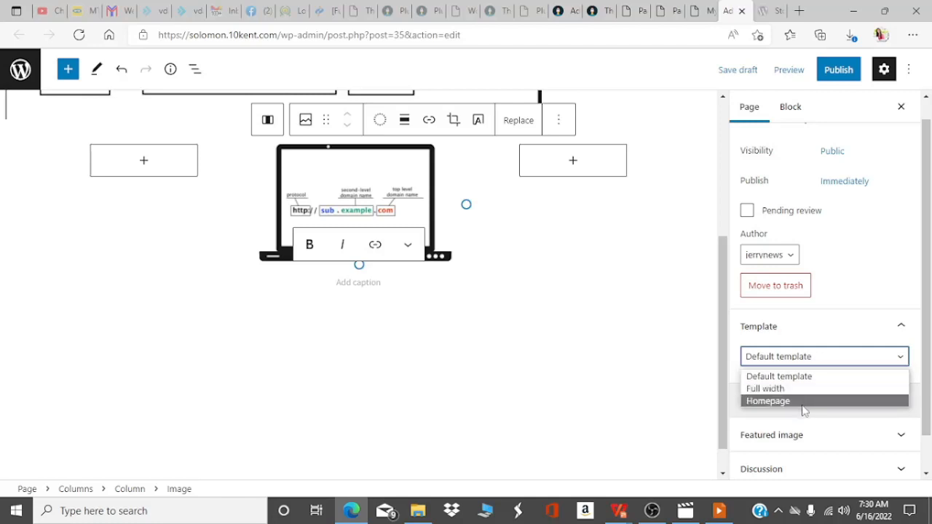
{"action": "left_click_drag", "start_coordinate": [927, 321], "coordinate": [927, 392]}
{"action": "left_click", "coordinate": [901, 362]}
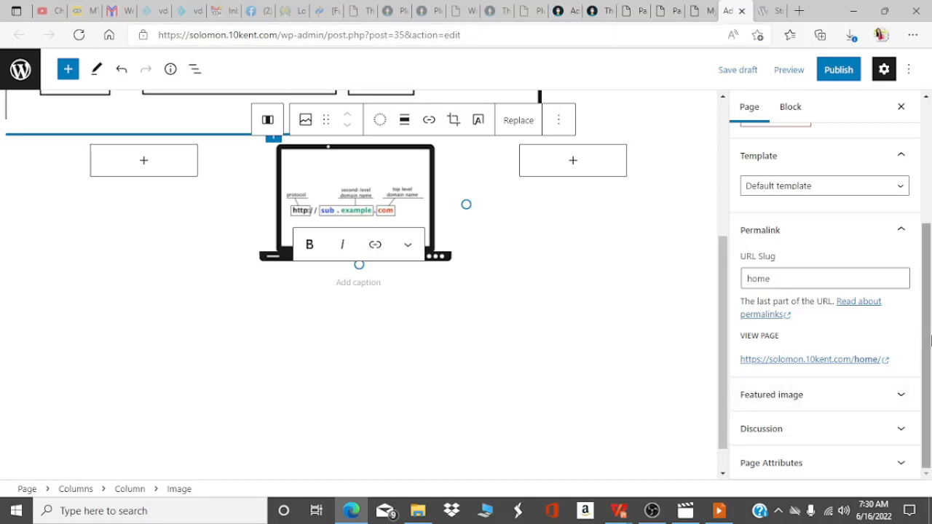
Set the laptop image R-47-3.png from the media library as the page's featured image.
{"action": "left_click", "coordinate": [900, 399]}
{"action": "scroll", "coordinate": [930, 388], "scroll_direction": "down", "scroll_amount": 2}
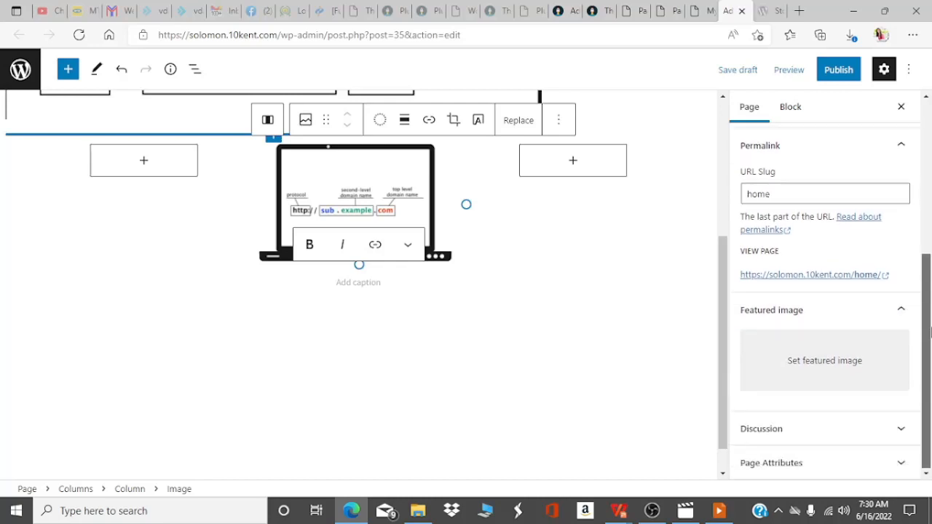
{"action": "left_click", "coordinate": [811, 370]}
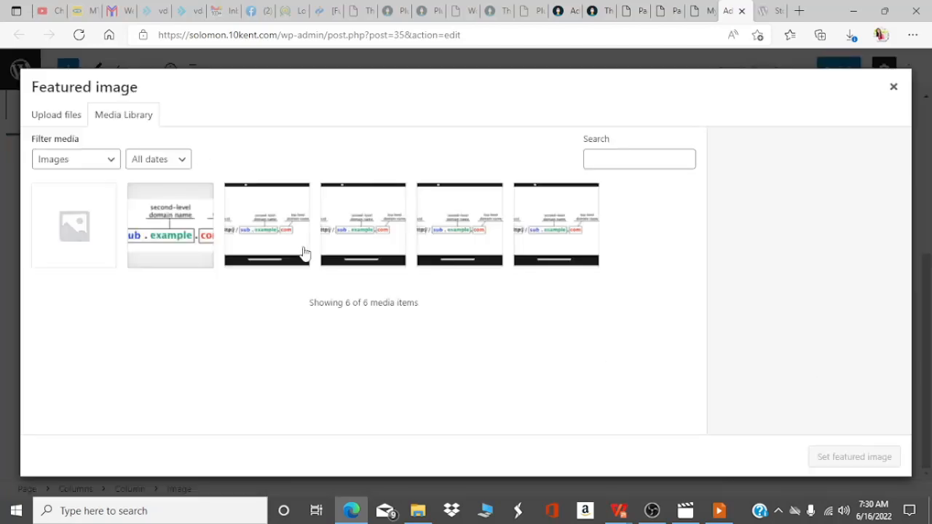
{"action": "left_click", "coordinate": [267, 216]}
{"action": "left_click", "coordinate": [844, 451]}
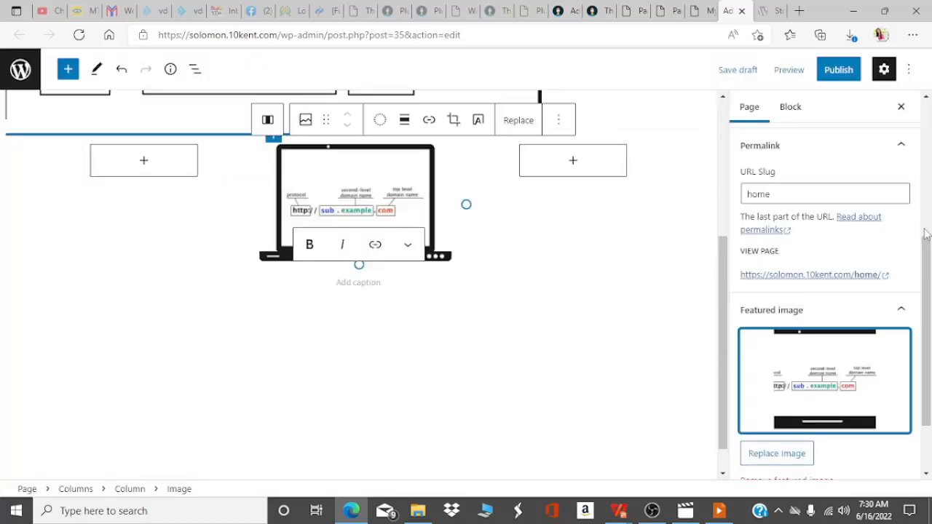
Review the page's discussion settings and its page attributes.
{"action": "left_click_drag", "start_coordinate": [928, 277], "coordinate": [929, 320]}
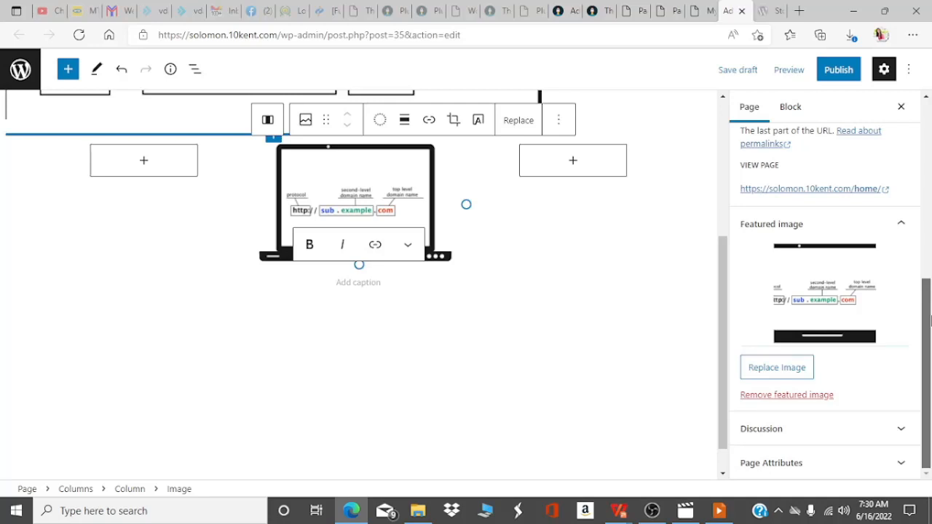
{"action": "left_click", "coordinate": [898, 437]}
{"action": "left_click_drag", "start_coordinate": [929, 412], "coordinate": [928, 463]}
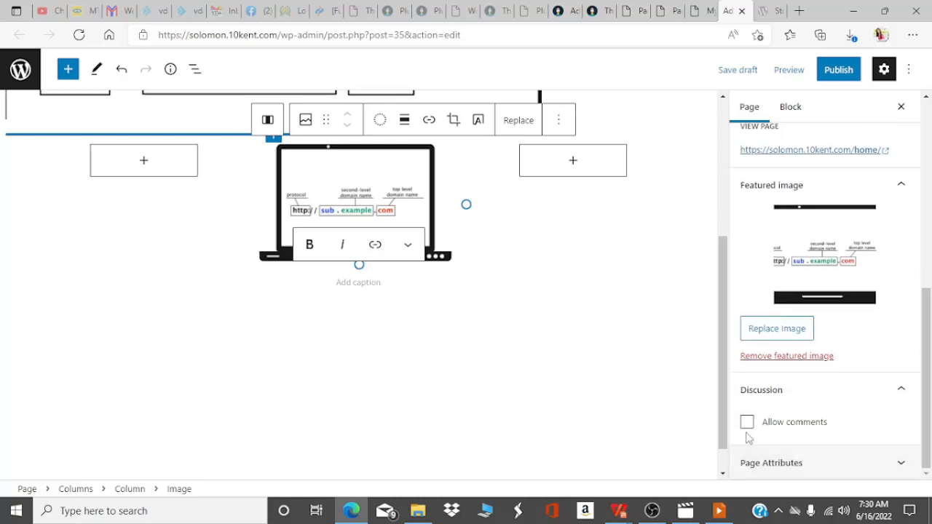
{"action": "left_click", "coordinate": [903, 464]}
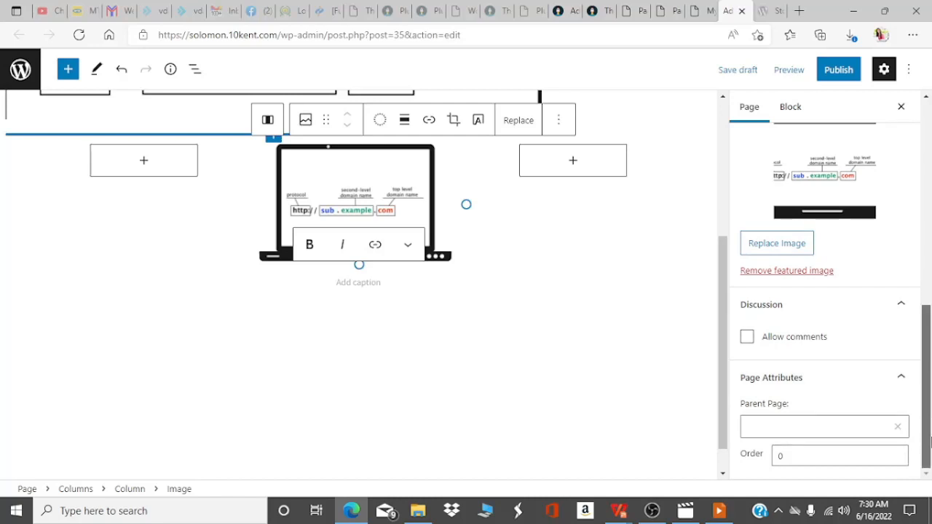